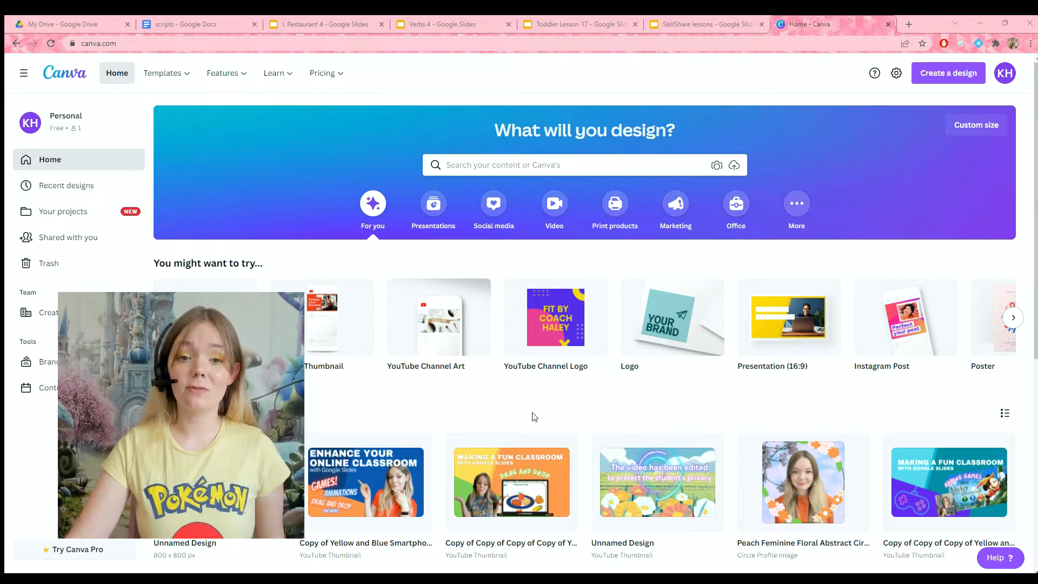
Step: Create a blank Video Message design from the video category
{"action": "left_click", "coordinate": [409, 117]}
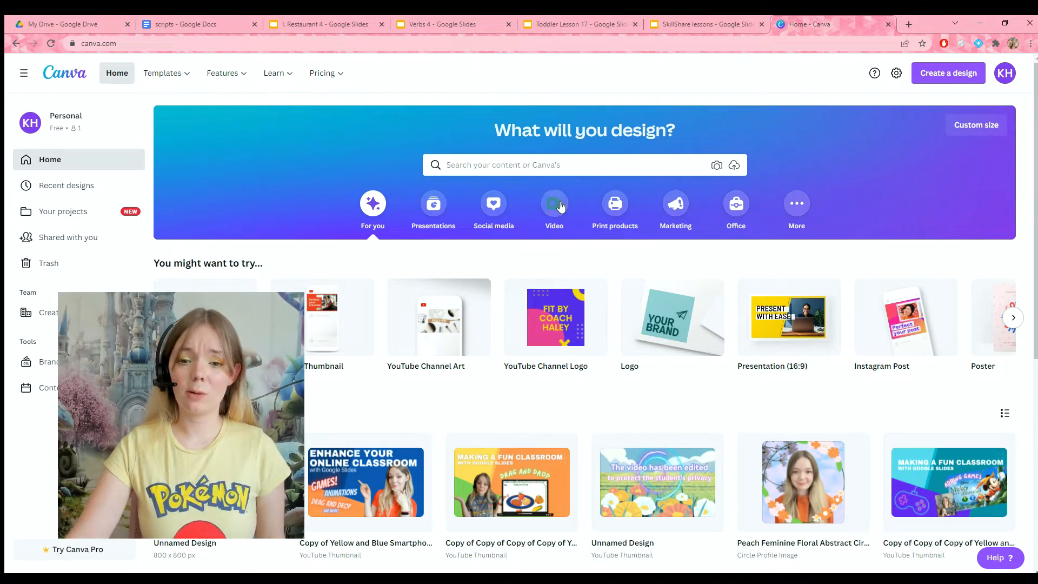
{"action": "left_click", "coordinate": [547, 205]}
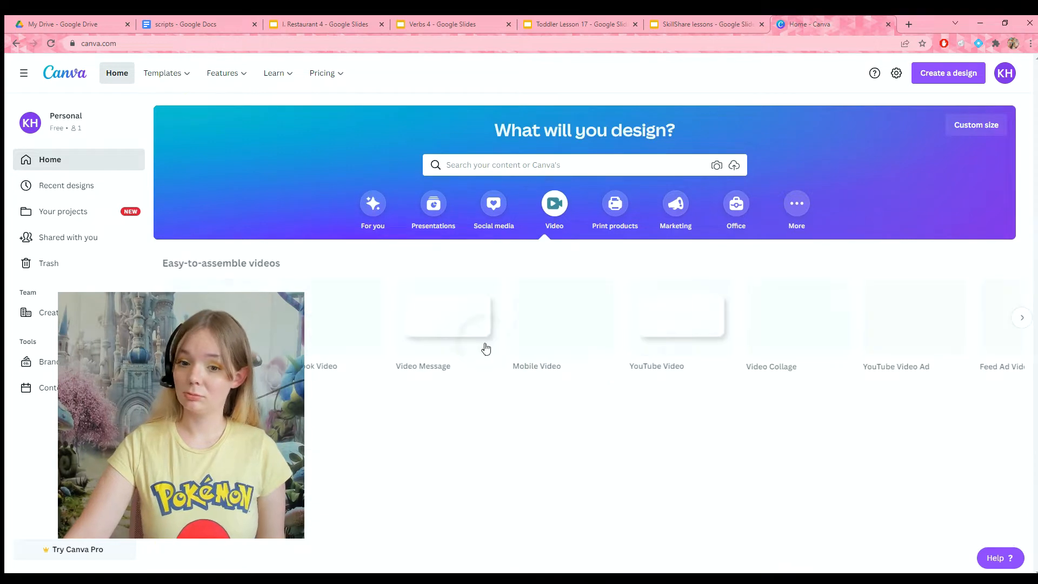
{"action": "left_click", "coordinate": [424, 328]}
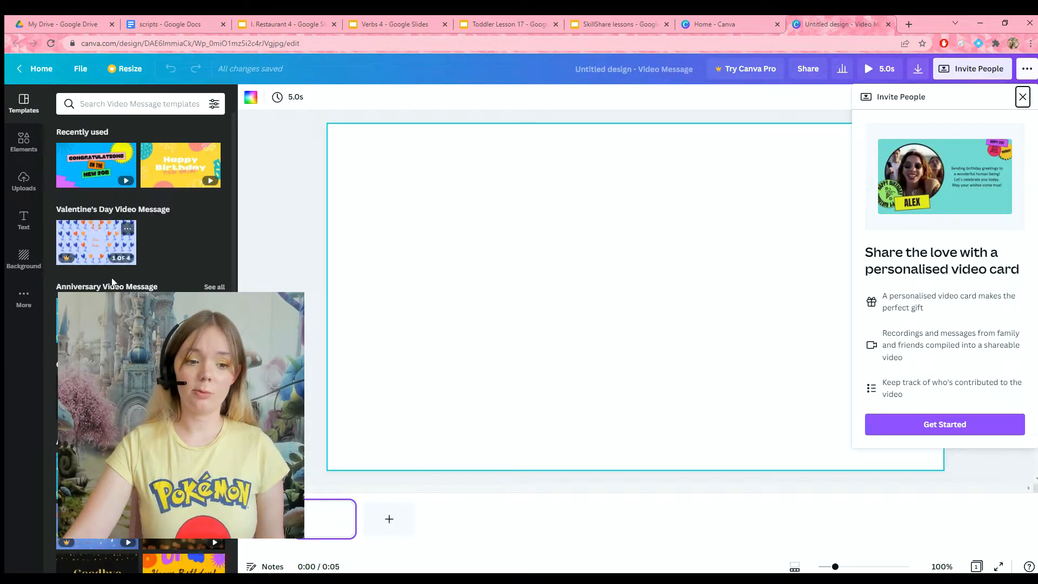
Step: Apply the Congratulations cover page of the pink baby video message template and add a second page
{"action": "scroll", "coordinate": [140, 217], "scroll_direction": "down", "scroll_amount": 2}
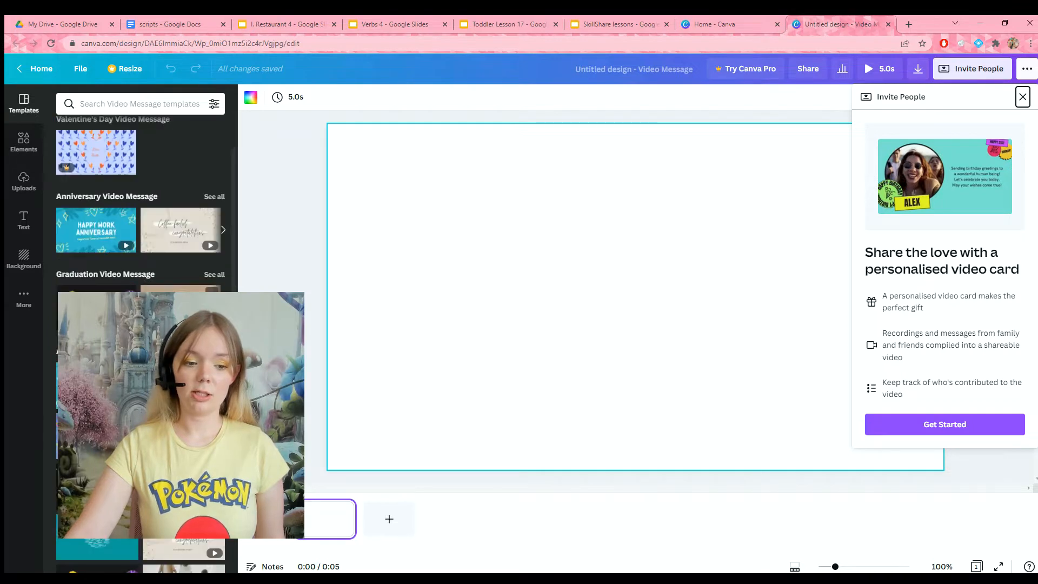
{"action": "scroll", "coordinate": [141, 243], "scroll_direction": "down", "scroll_amount": 2}
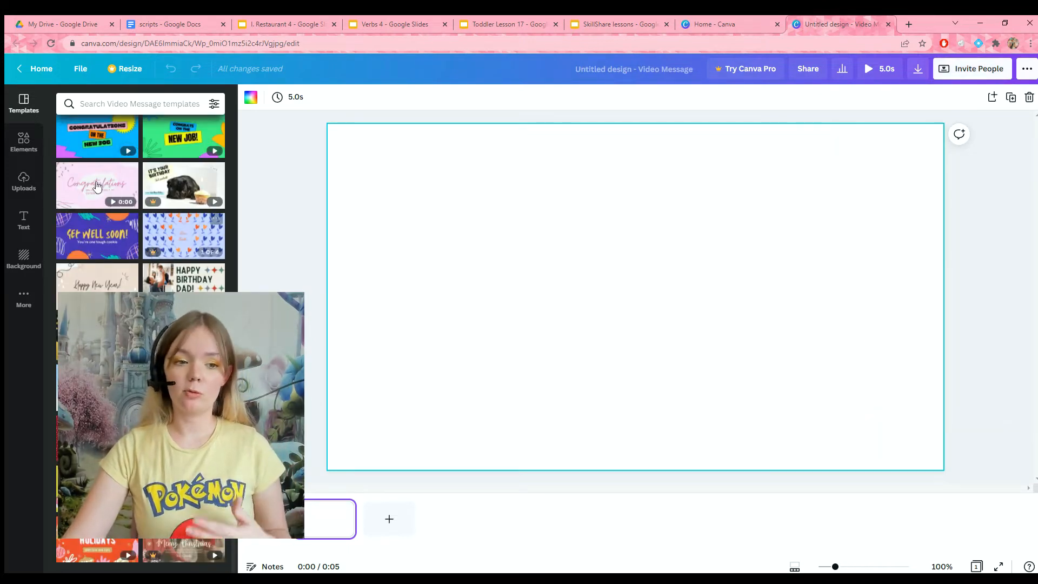
{"action": "left_click", "coordinate": [93, 183]}
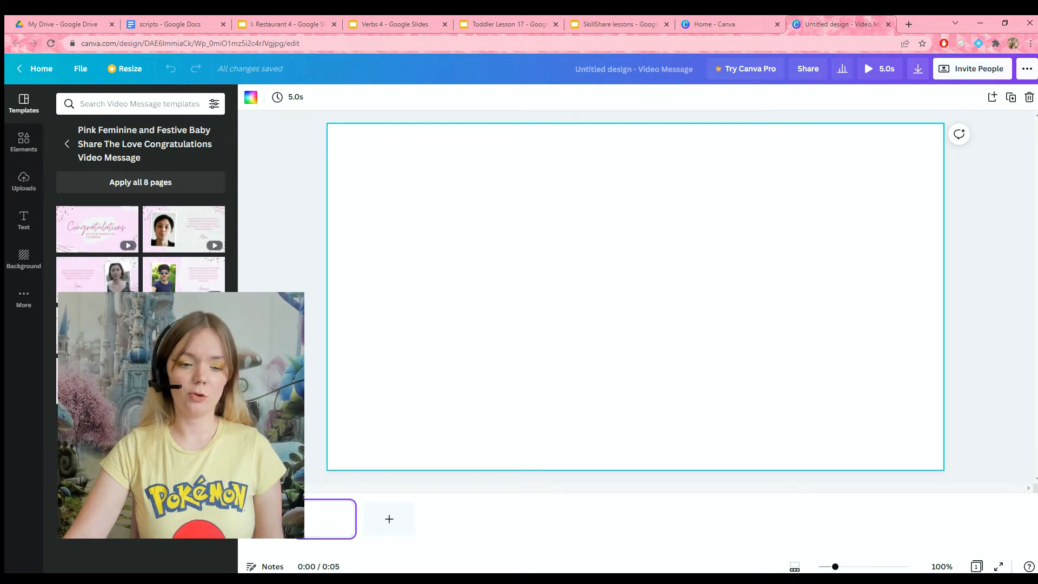
{"action": "left_click", "coordinate": [97, 228]}
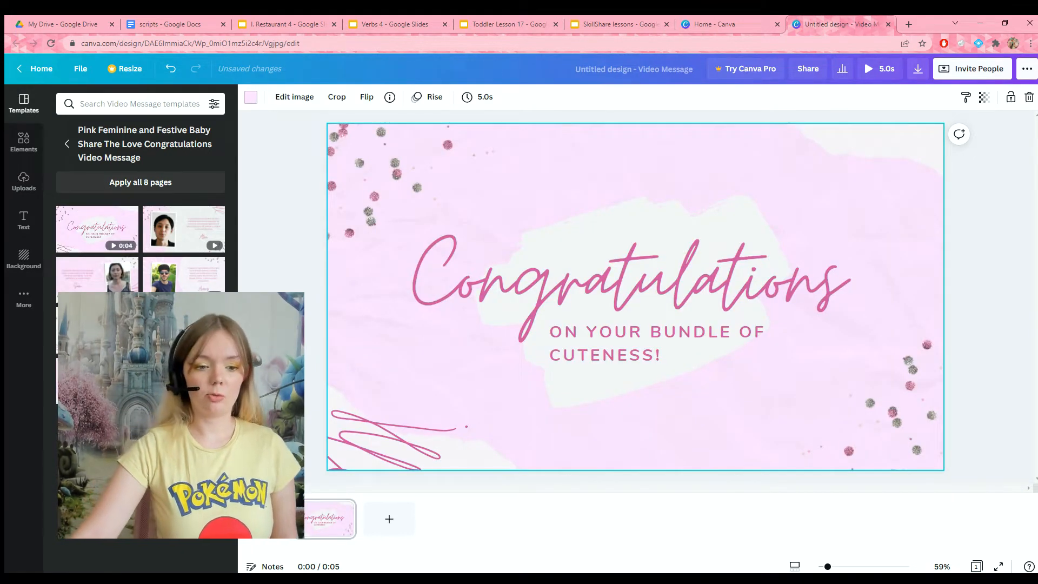
{"action": "left_click", "coordinate": [389, 519]}
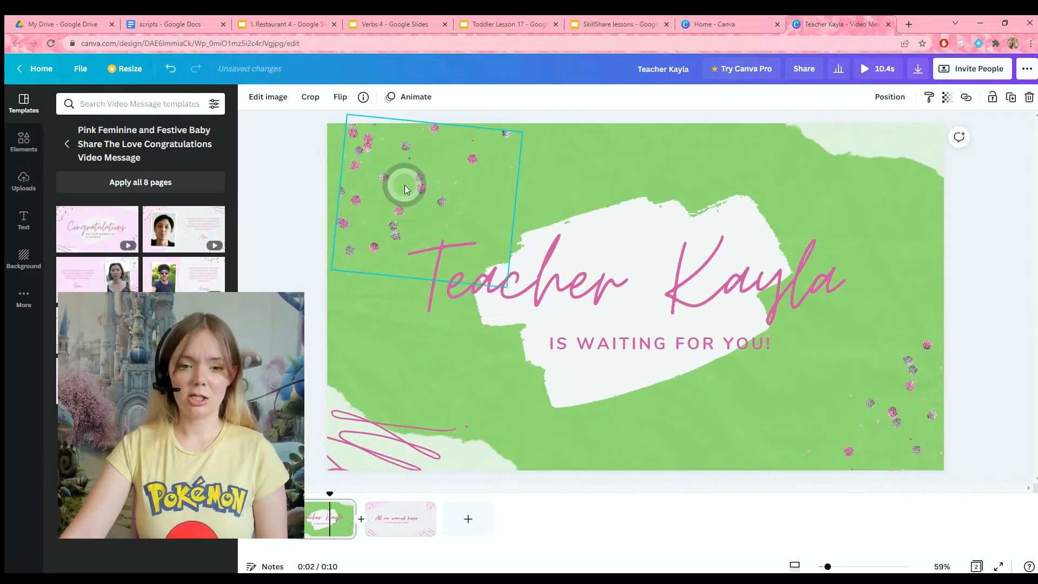
Step: Delete both confetti graphics and the pink scribble from the corners of the first page
{"action": "key", "text": "Delete"}
{"action": "left_click", "coordinate": [376, 400]}
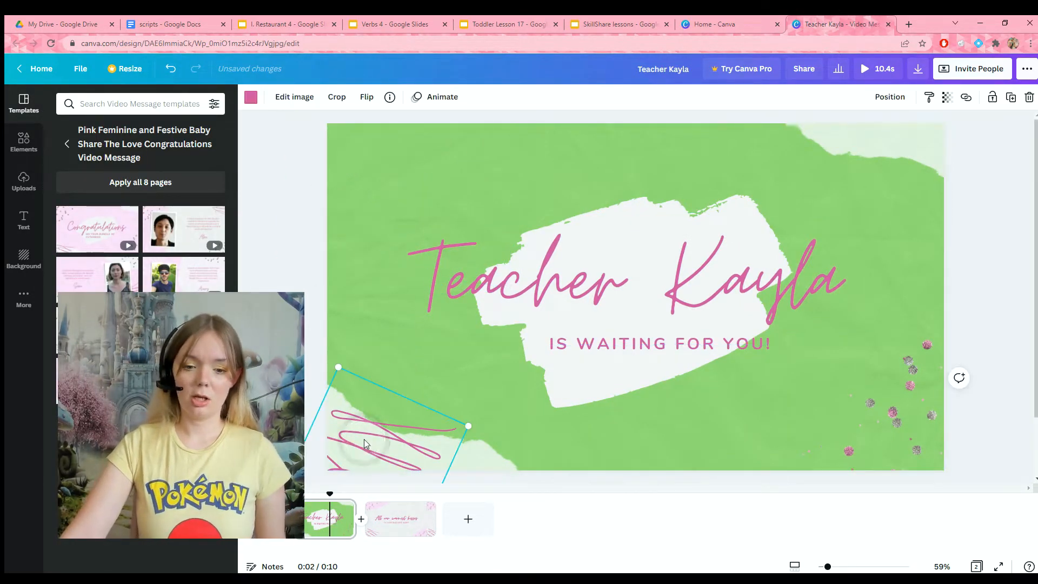
{"action": "mouse_move", "coordinate": [364, 439]}
{"action": "left_mouse_down"}
{"action": "mouse_move", "coordinate": [365, 384]}
{"action": "mouse_move", "coordinate": [391, 415]}
{"action": "left_mouse_up"}
{"action": "key", "text": "Delete"}
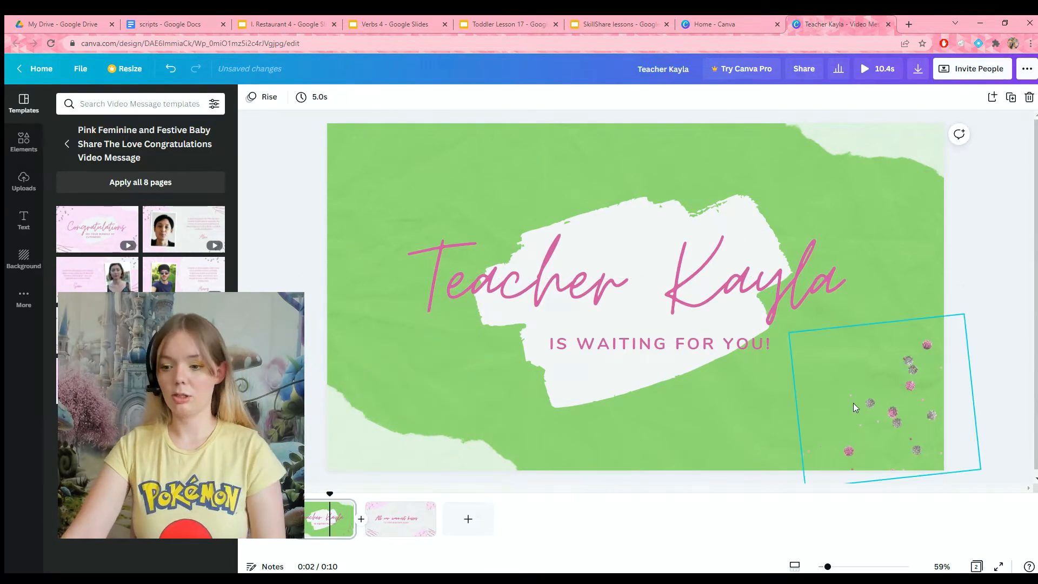
{"action": "left_click", "coordinate": [861, 389]}
{"action": "key", "text": "Delete"}
Step: Recolor the title and the "Is waiting for you!" subtitle dark green
{"action": "left_click", "coordinate": [598, 262]}
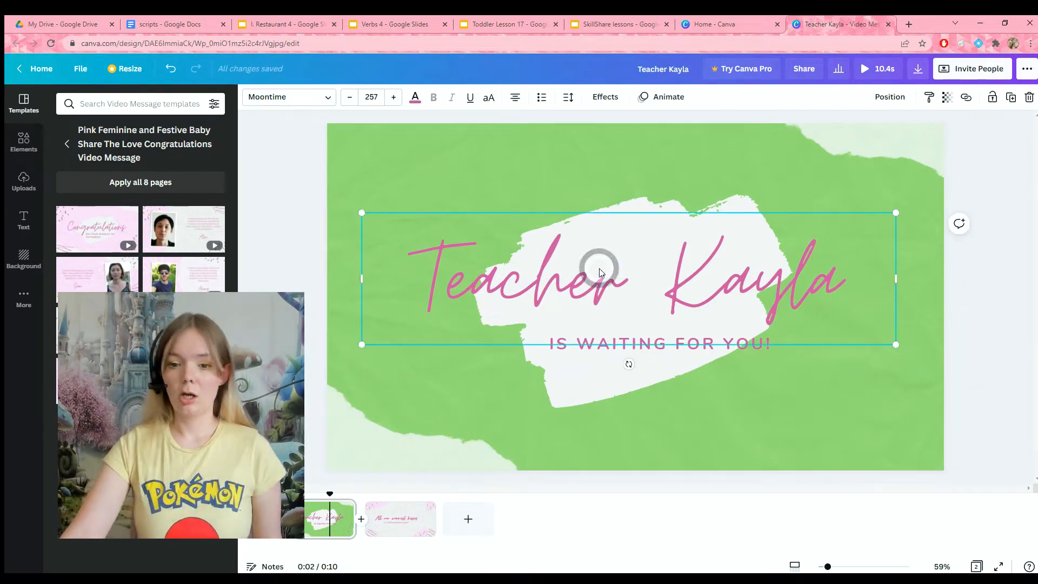
{"action": "left_click", "coordinate": [412, 97]}
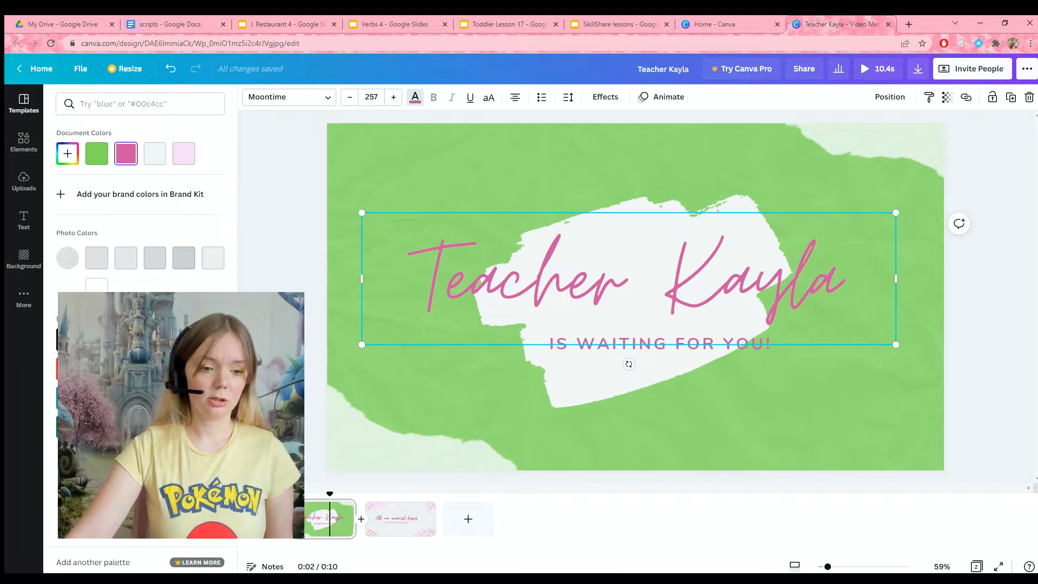
{"action": "left_click", "coordinate": [589, 337]}
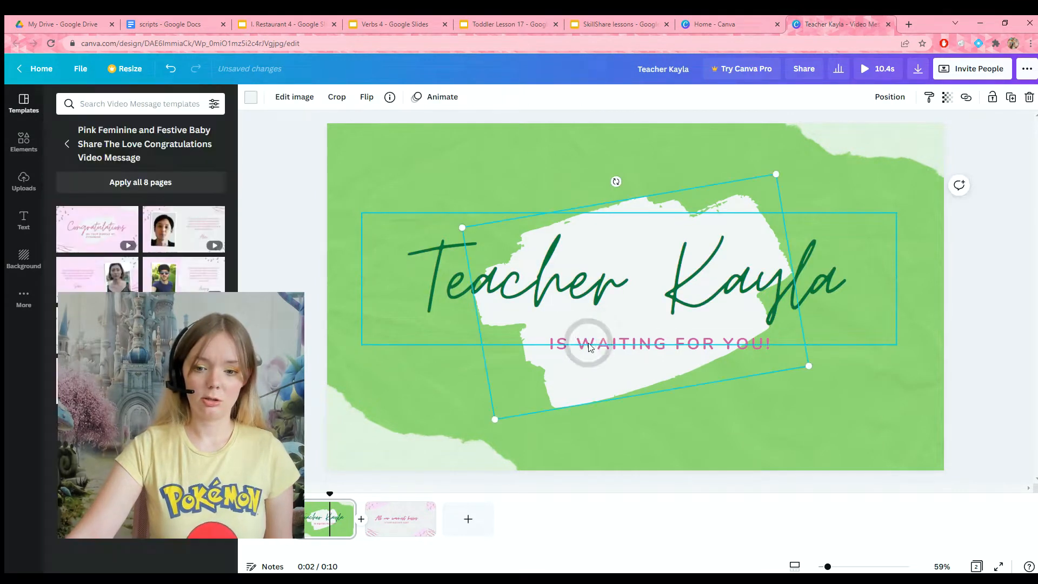
{"action": "left_click", "coordinate": [615, 336]}
{"action": "left_click", "coordinate": [615, 337]}
{"action": "left_click", "coordinate": [625, 349]}
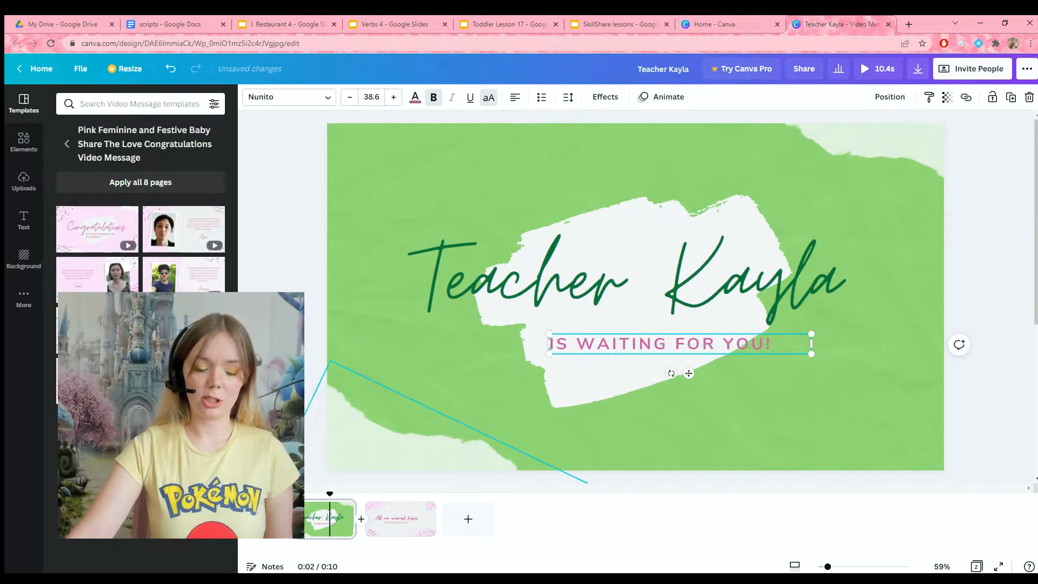
{"action": "left_click", "coordinate": [414, 98]}
{"action": "left_click", "coordinate": [97, 154]}
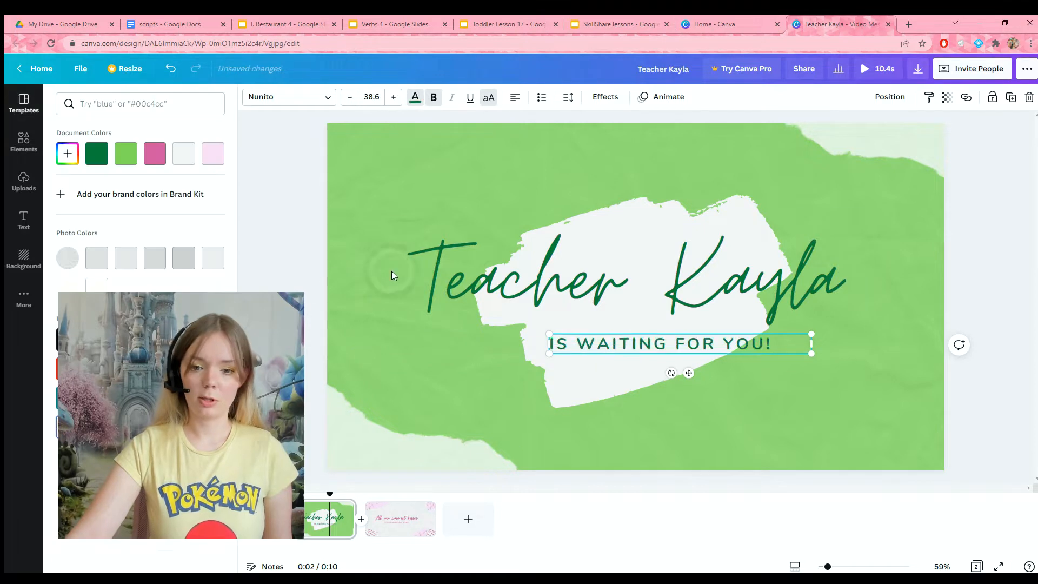
Step: Apply the glowing neon text effect to the title and increase its intensity
{"action": "left_click", "coordinate": [463, 210]}
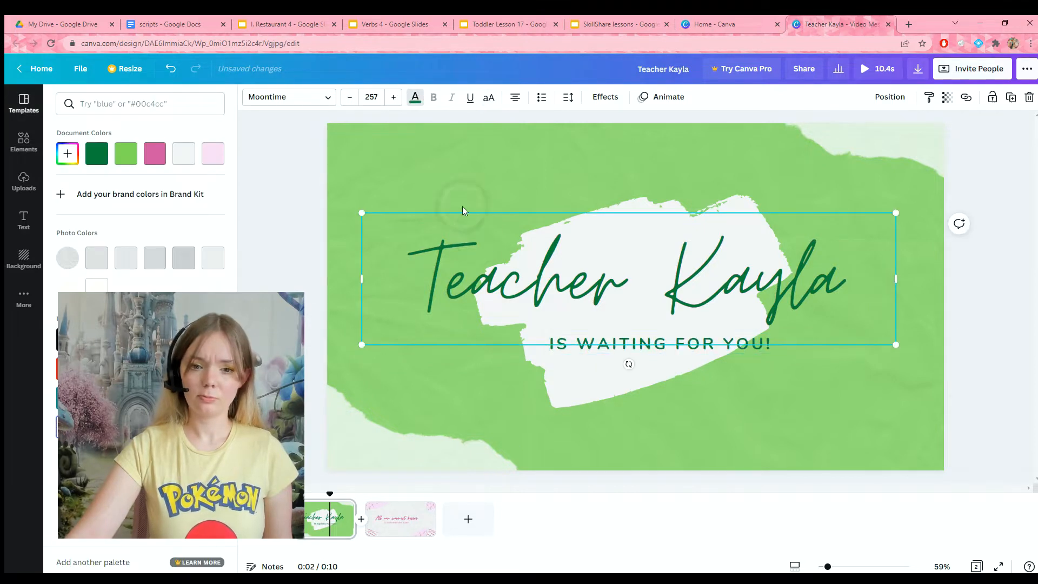
{"action": "left_click", "coordinate": [604, 100]}
{"action": "left_click", "coordinate": [138, 306]}
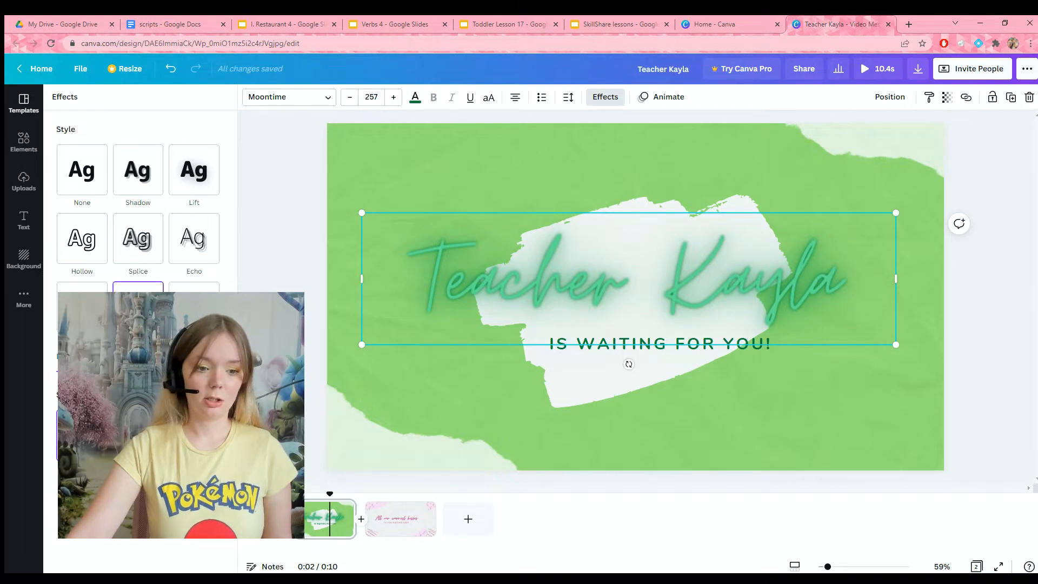
{"action": "left_click_drag", "start_coordinate": [138, 371], "coordinate": [166, 372]}
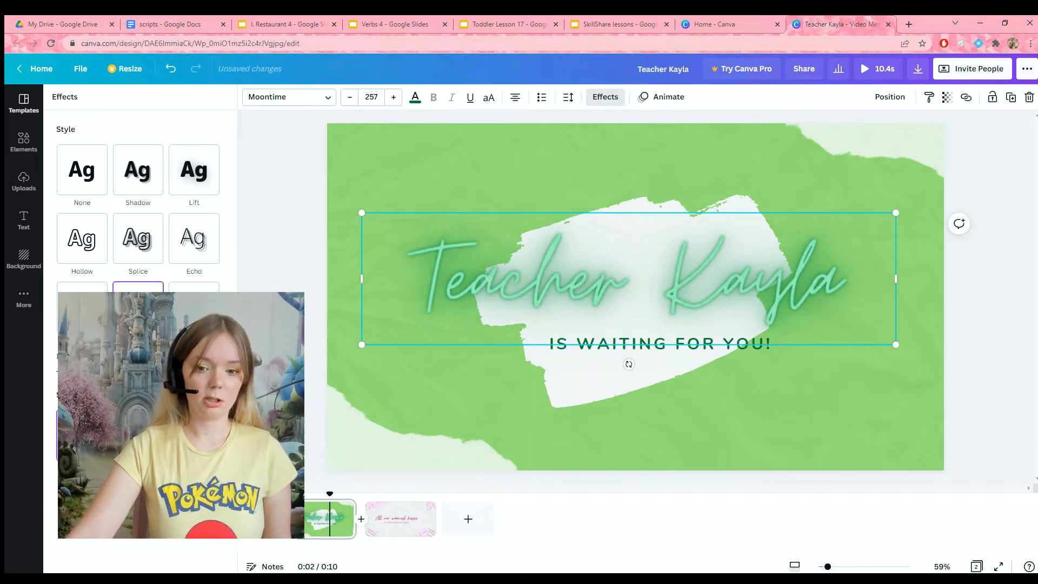
Step: Curve the title text into a gentle arc and move it up above the subtitle
{"action": "left_click", "coordinate": [138, 436]}
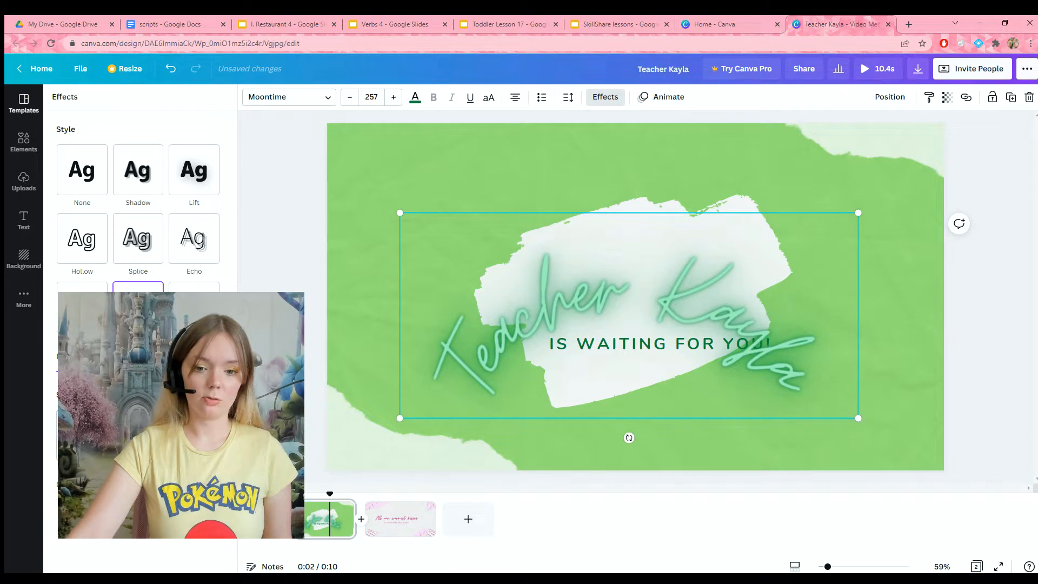
{"action": "left_click_drag", "start_coordinate": [179, 501], "coordinate": [151, 501]}
{"action": "left_click_drag", "start_coordinate": [442, 327], "coordinate": [442, 288]}
Step: Recolor the glowing title blue and the subtitle dark blue, adjusting their placement on the white brush stroke
{"action": "left_click", "coordinate": [414, 97]}
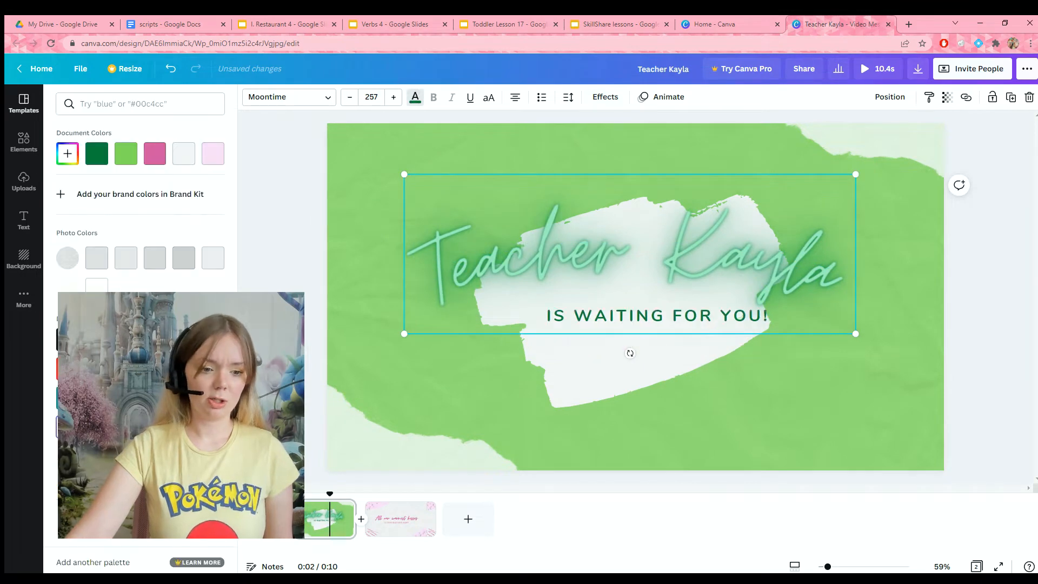
{"action": "left_click", "coordinate": [68, 398]}
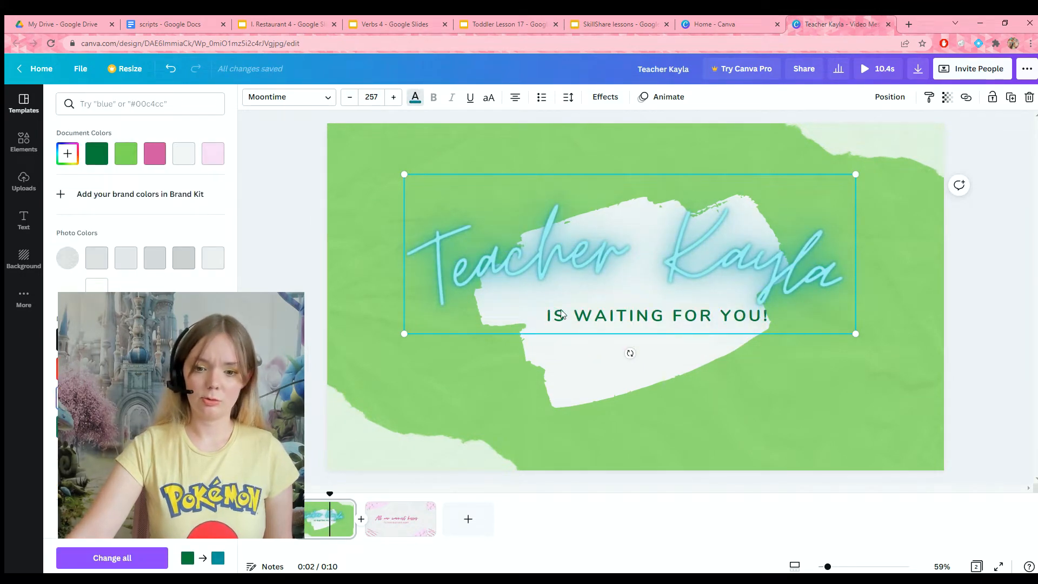
{"action": "left_click", "coordinate": [561, 311]}
{"action": "left_click", "coordinate": [600, 312]}
{"action": "left_click", "coordinate": [596, 334]}
Step: Search the elements for "cute" and place the raccoon graphic, scaled down, in the page's lower-left corner
{"action": "left_click", "coordinate": [26, 141]}
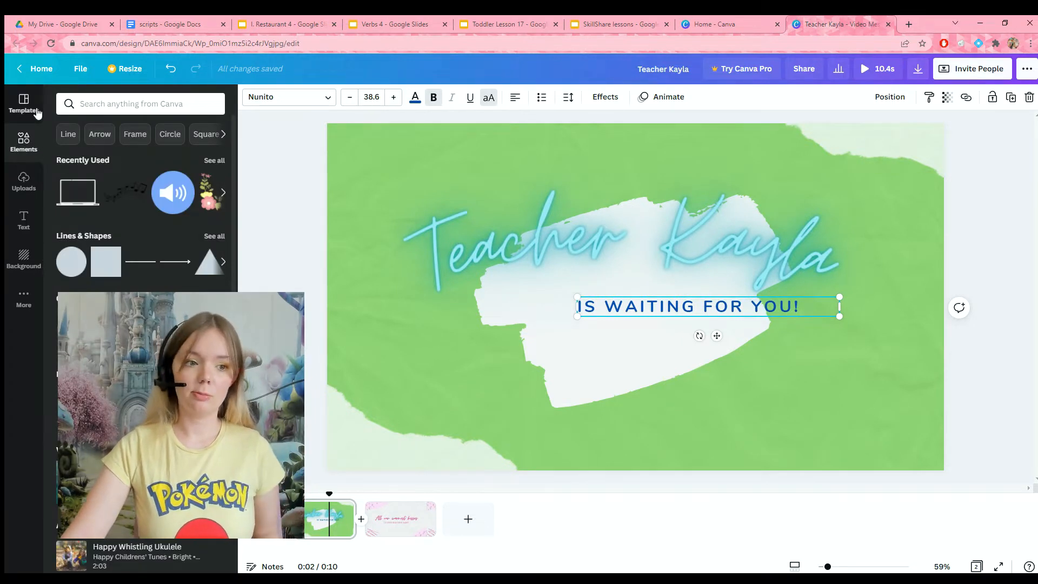
{"action": "scroll", "coordinate": [90, 135], "scroll_direction": "right", "scroll_amount": 3}
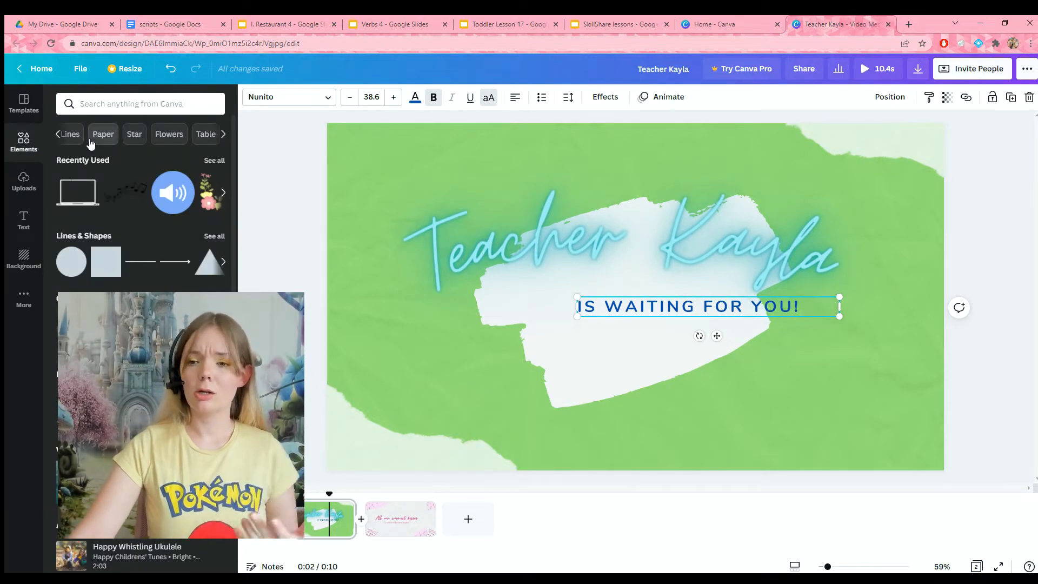
{"action": "left_click", "coordinate": [97, 103]}
{"action": "type", "text": "cute"}
{"action": "key", "text": "Return"}
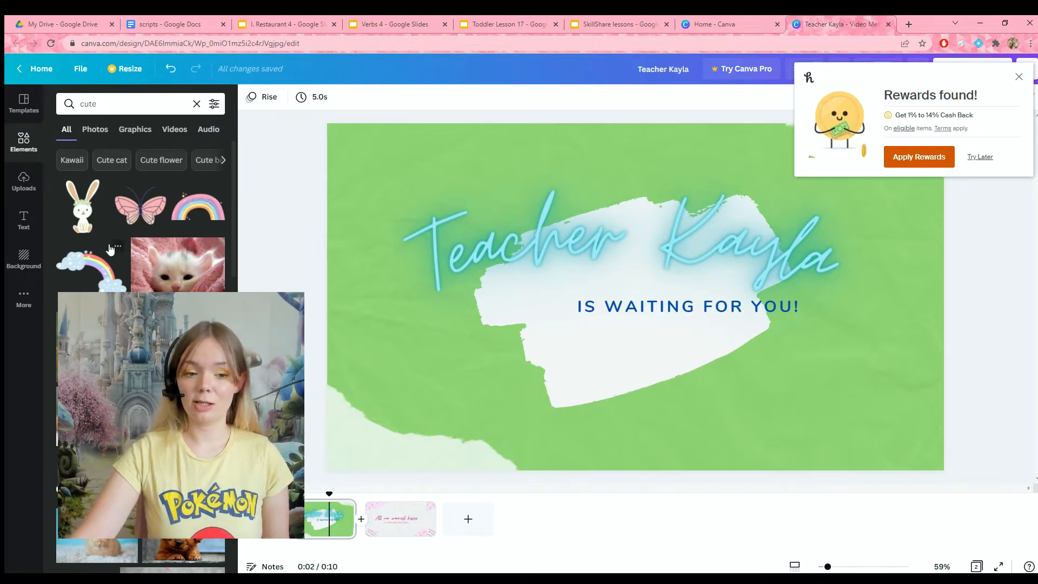
{"action": "left_click_drag", "start_coordinate": [125, 476], "coordinate": [372, 388]}
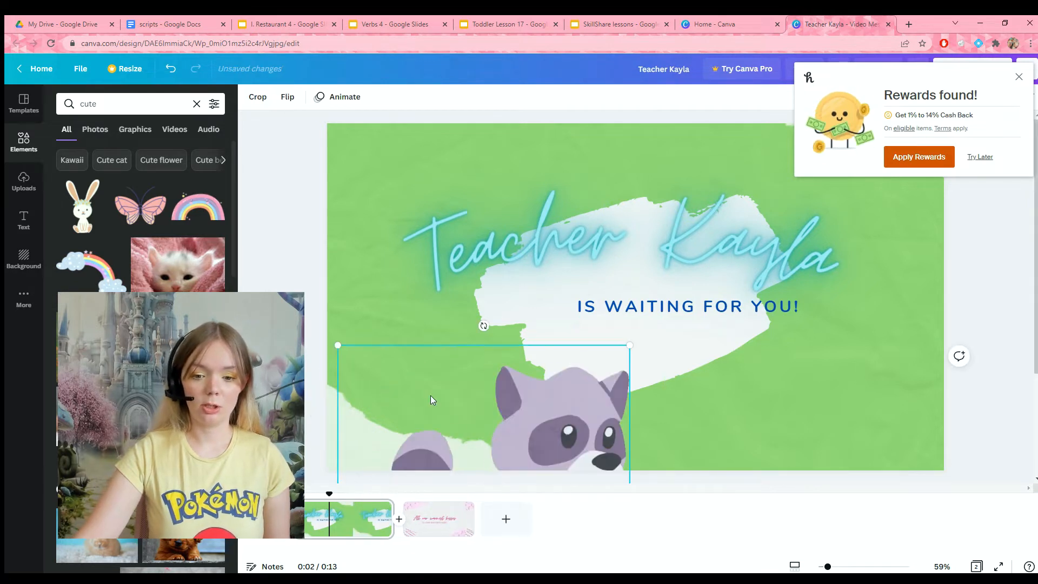
{"action": "left_click_drag", "start_coordinate": [431, 399], "coordinate": [408, 316]}
{"action": "left_click_drag", "start_coordinate": [609, 264], "coordinate": [467, 338]}
{"action": "left_click_drag", "start_coordinate": [443, 407], "coordinate": [446, 391]}
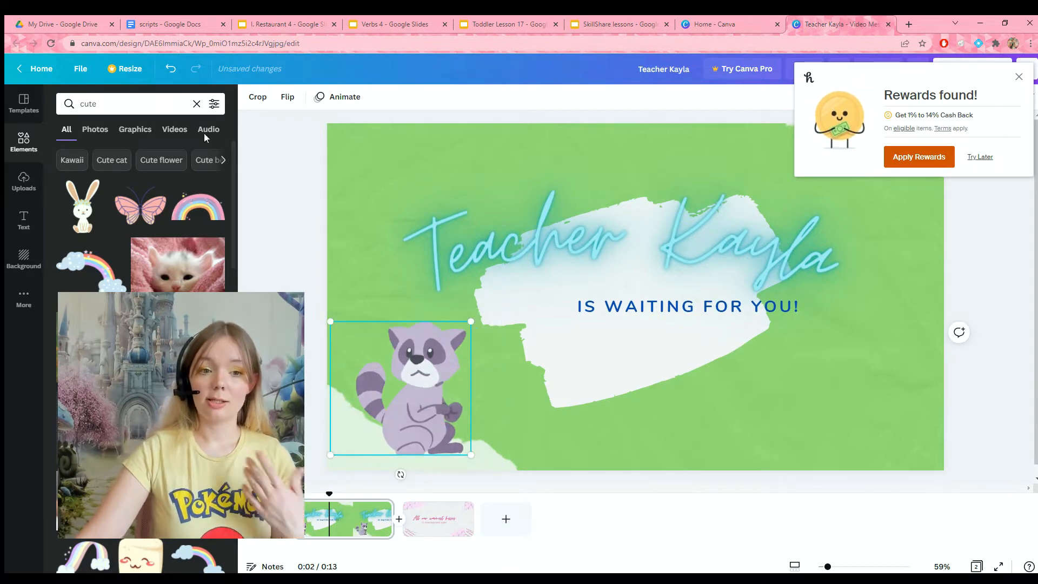
Step: Add fairy, mermaid and dog graphics to the remaining corners and trim the first page to 5.2 s
{"action": "scroll", "coordinate": [140, 217], "scroll_direction": "down", "scroll_amount": 4}
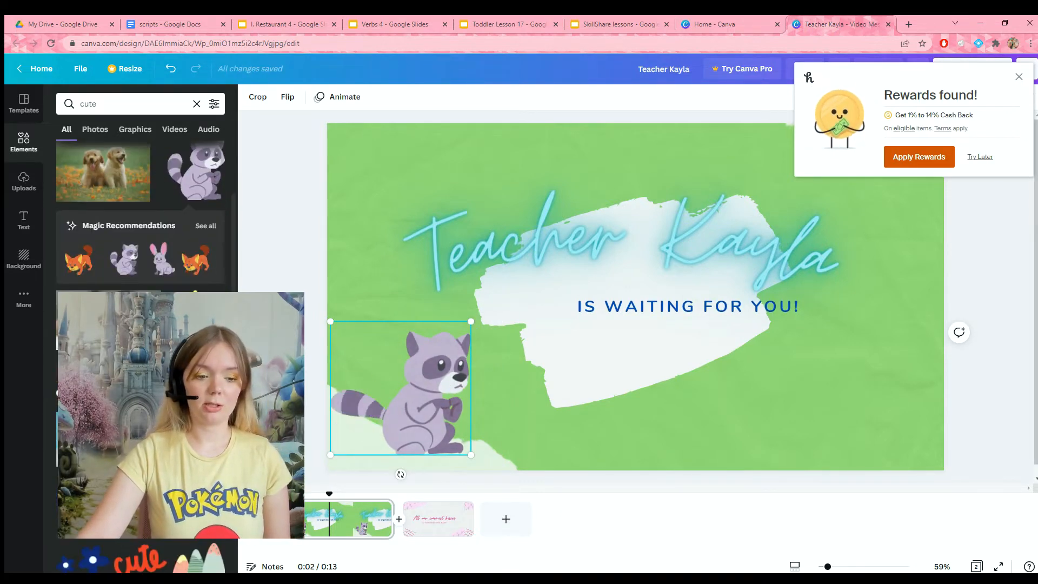
{"action": "scroll", "coordinate": [141, 216], "scroll_direction": "down", "scroll_amount": 2}
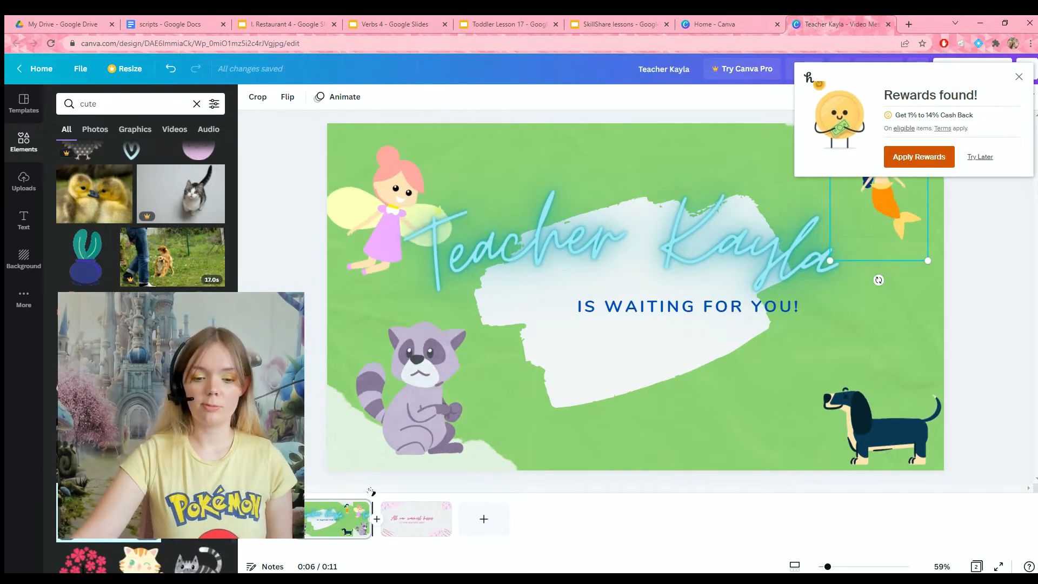
{"action": "left_click_drag", "start_coordinate": [371, 515], "coordinate": [351, 504]}
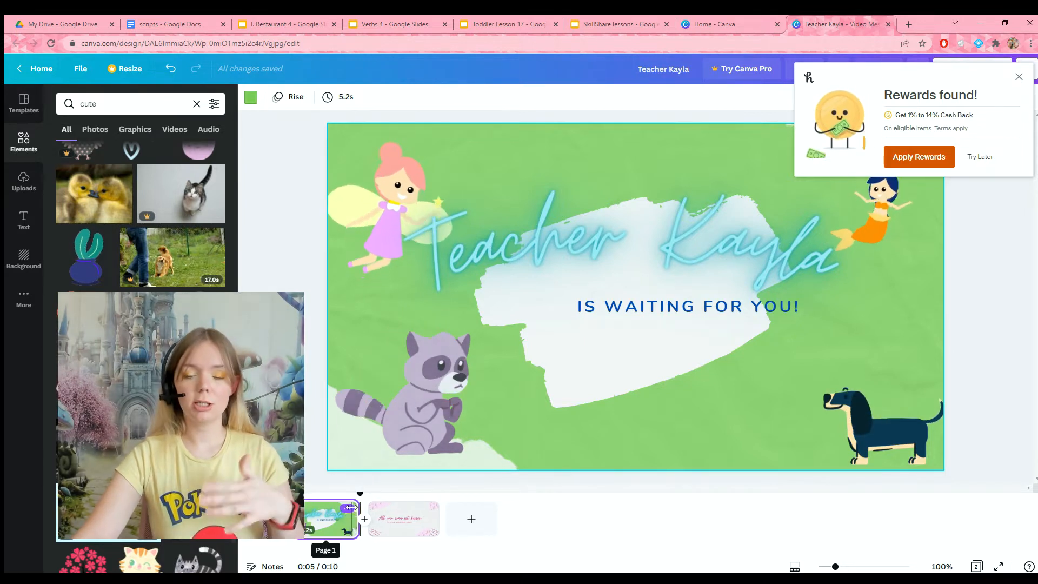
Step: Restyle the second page in green and white with the text "Happy with your teacher?" and "Give them 5 stars!"
{"action": "left_click", "coordinate": [423, 518]}
{"action": "left_click", "coordinate": [394, 184]}
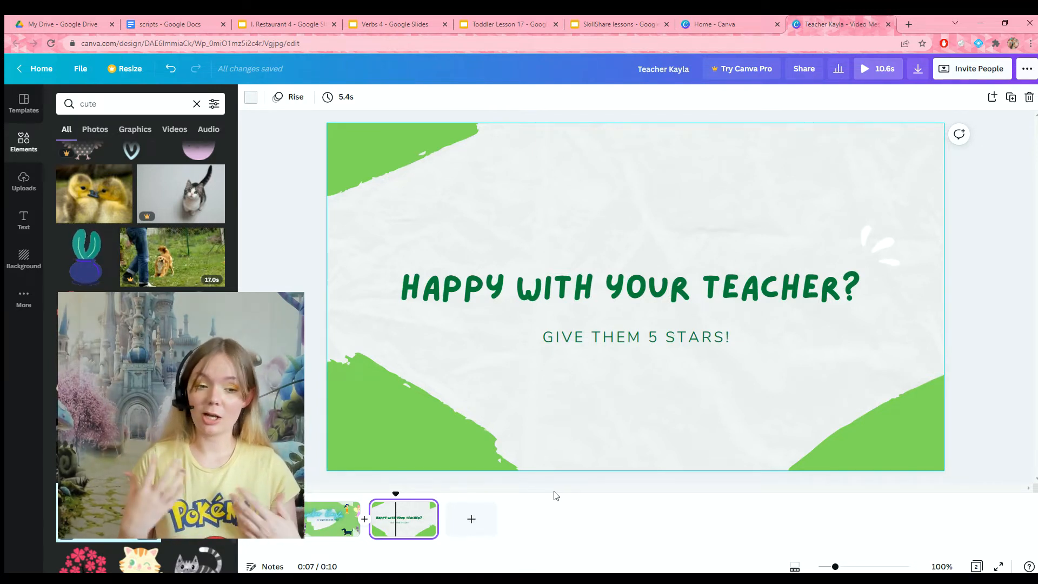
Step: Place several star graphics from a "stars" element search around the second page and shorten the page's duration
{"action": "left_click_drag", "start_coordinate": [104, 103], "coordinate": [2, 101]}
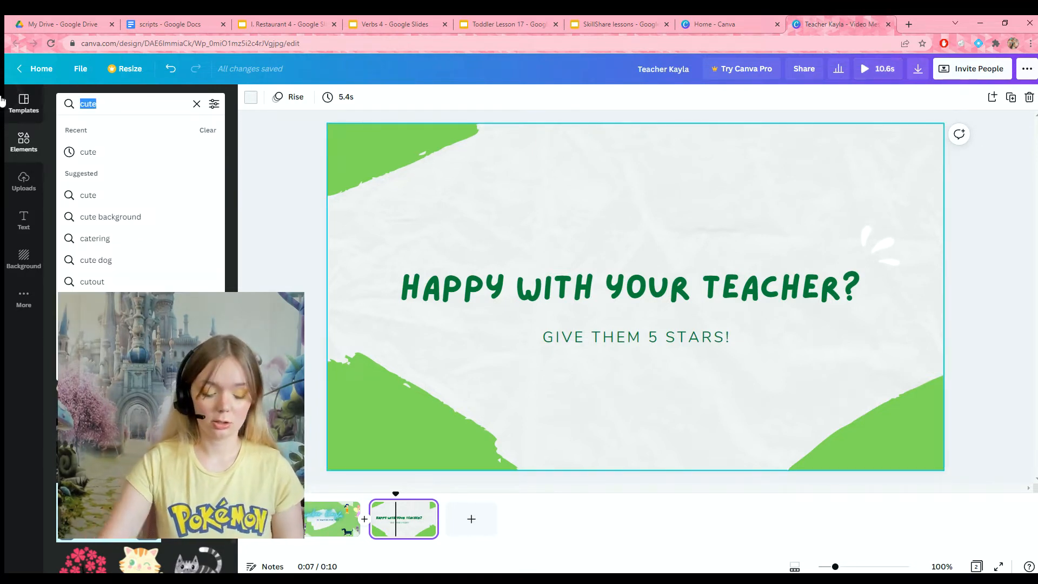
{"action": "type", "text": "stars"}
{"action": "key", "text": "Return"}
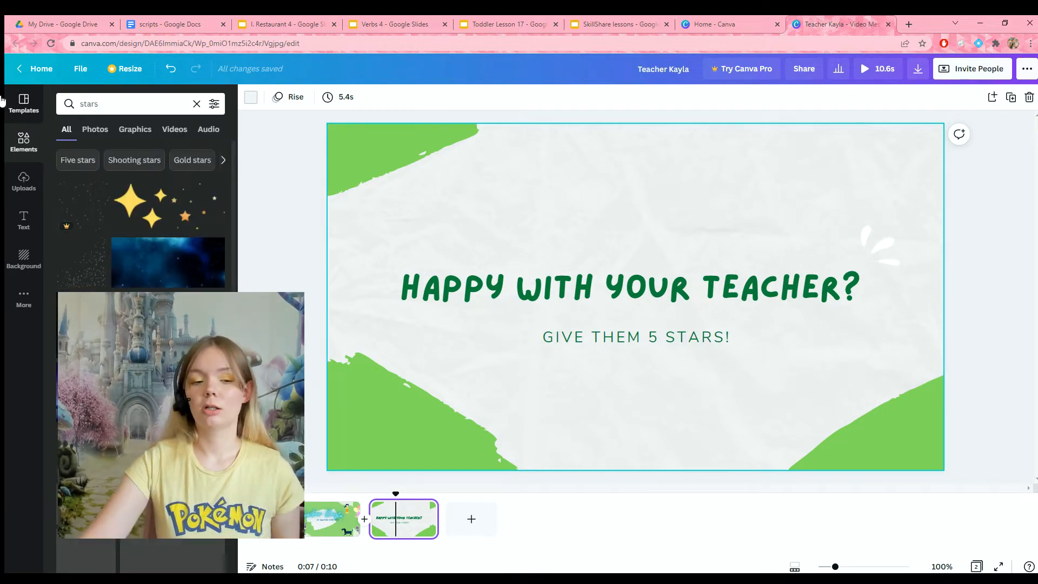
{"action": "left_click_drag", "start_coordinate": [86, 390], "coordinate": [460, 185]}
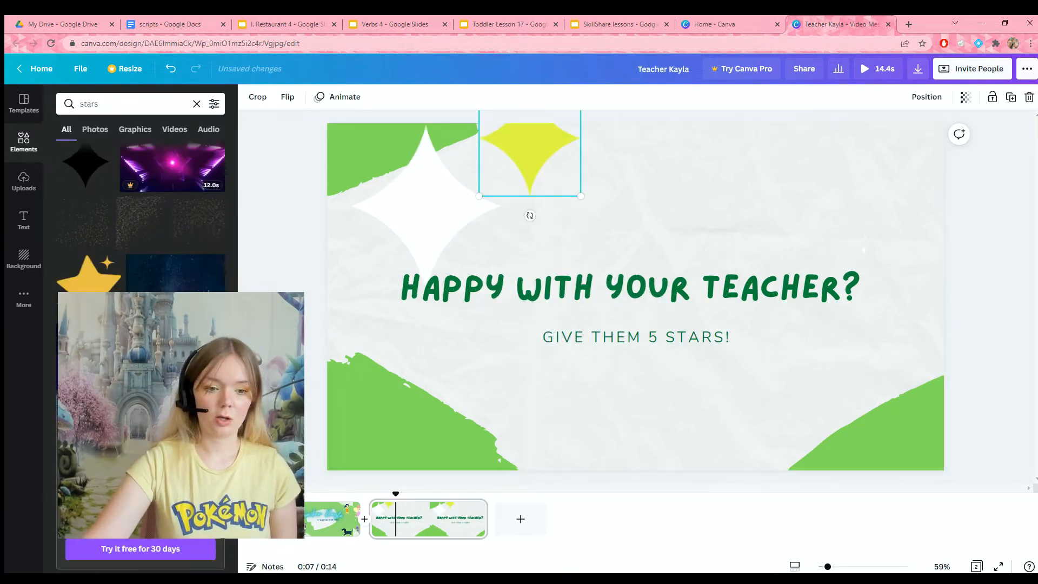
{"action": "left_click_drag", "start_coordinate": [140, 389], "coordinate": [819, 169]}
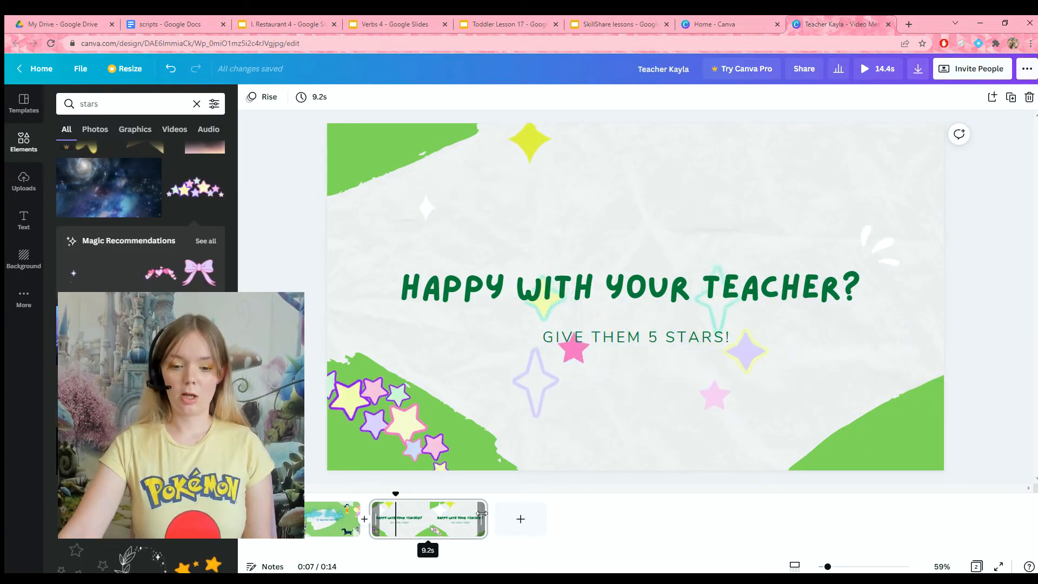
{"action": "left_click_drag", "start_coordinate": [482, 515], "coordinate": [433, 521]}
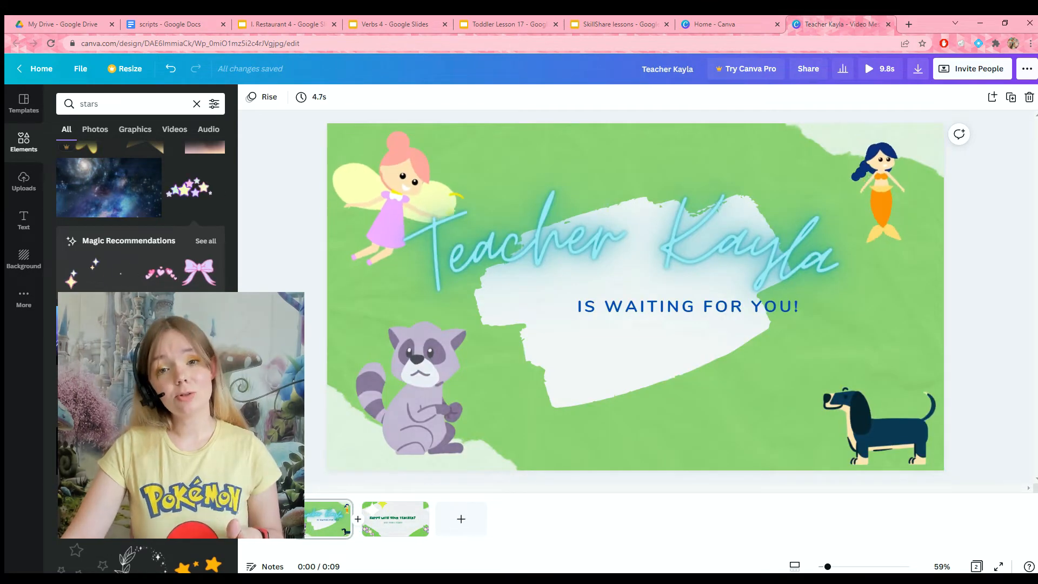
Step: Set the download file type to GIF with all pages included and close the download options
{"action": "key", "text": "space"}
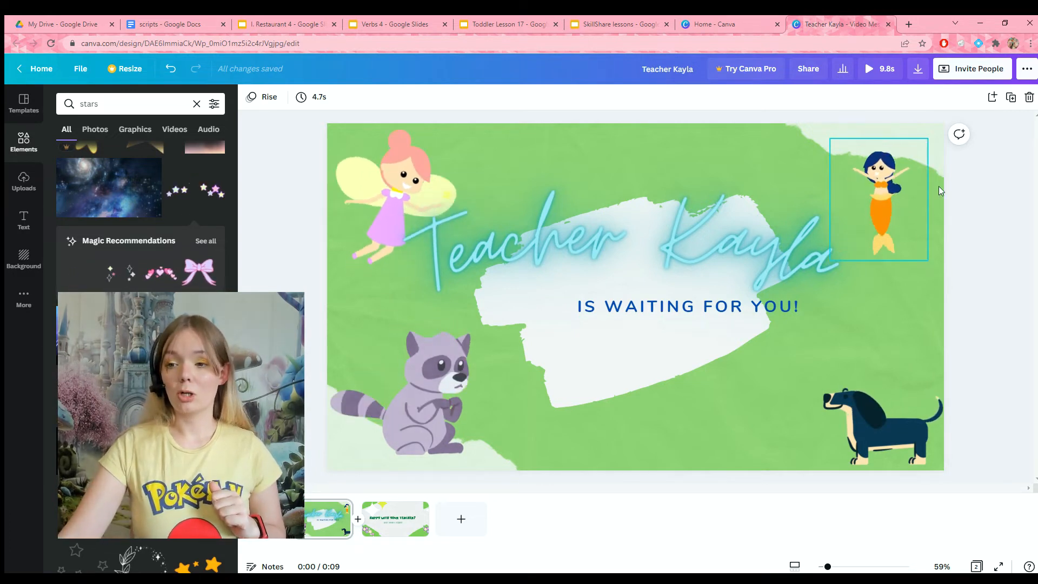
{"action": "left_click", "coordinate": [918, 69]}
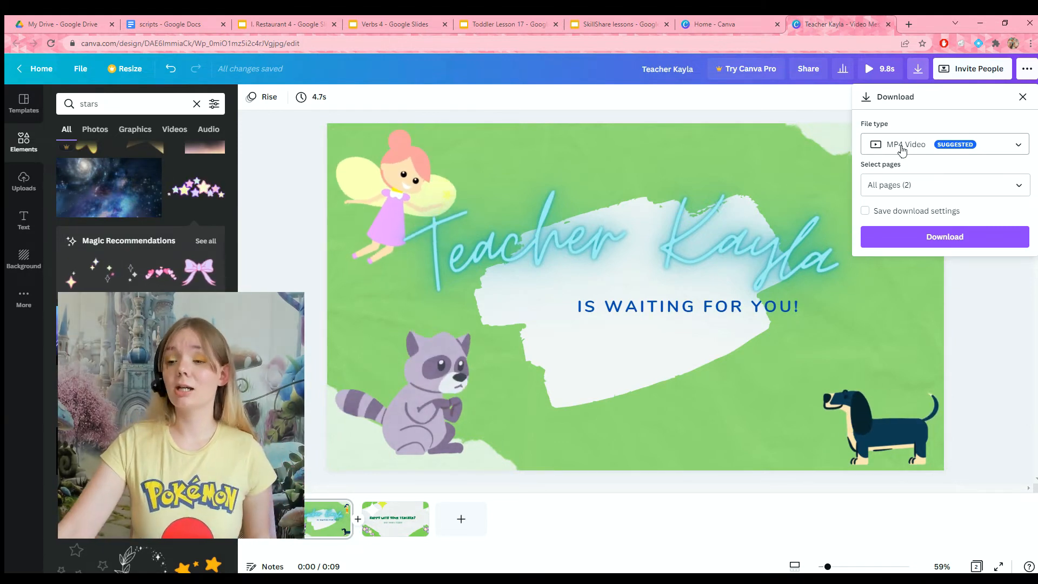
{"action": "left_click", "coordinate": [1016, 146]}
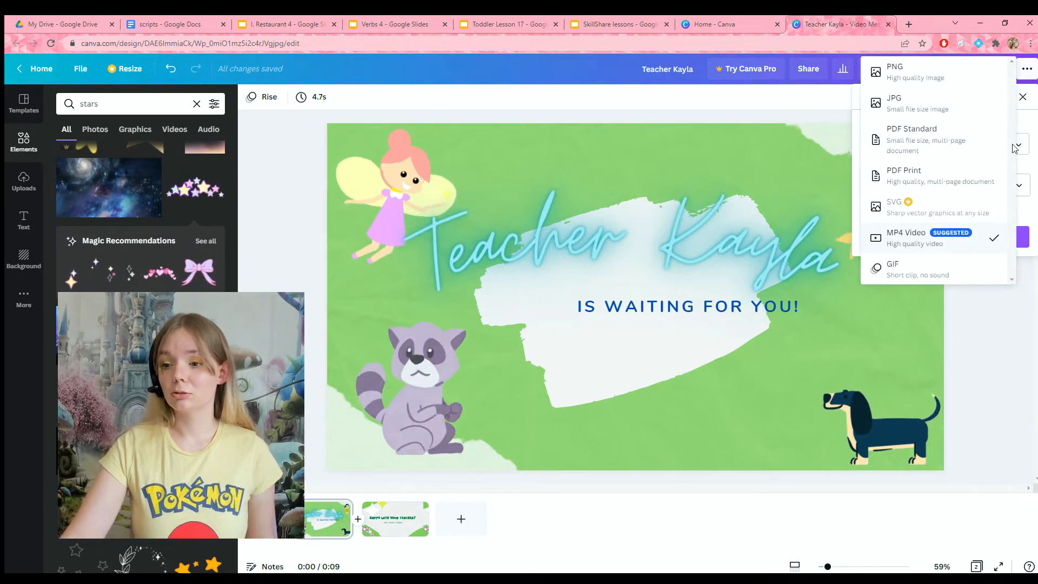
{"action": "left_click", "coordinate": [897, 264]}
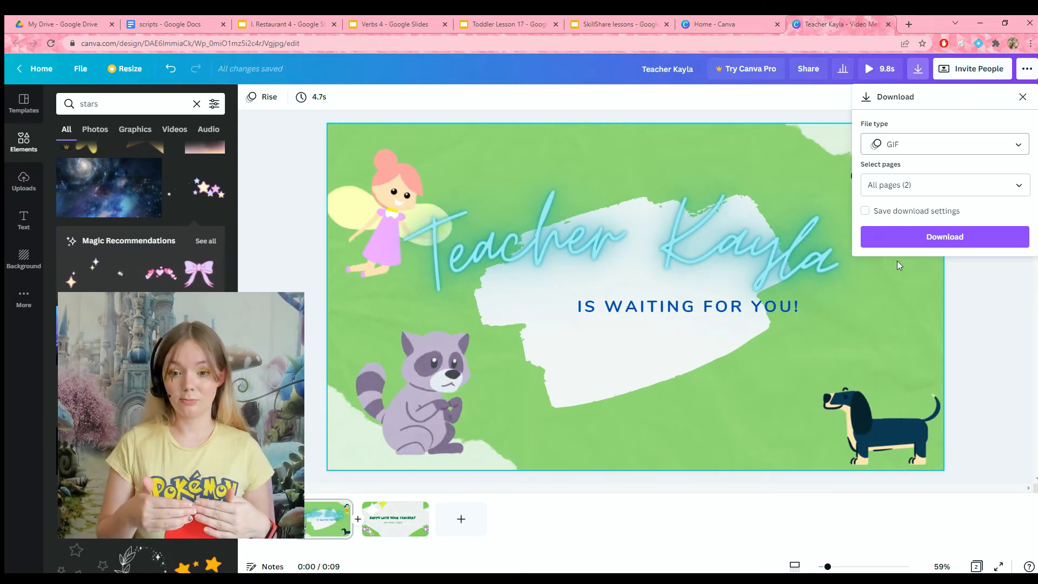
{"action": "left_click", "coordinate": [916, 233]}
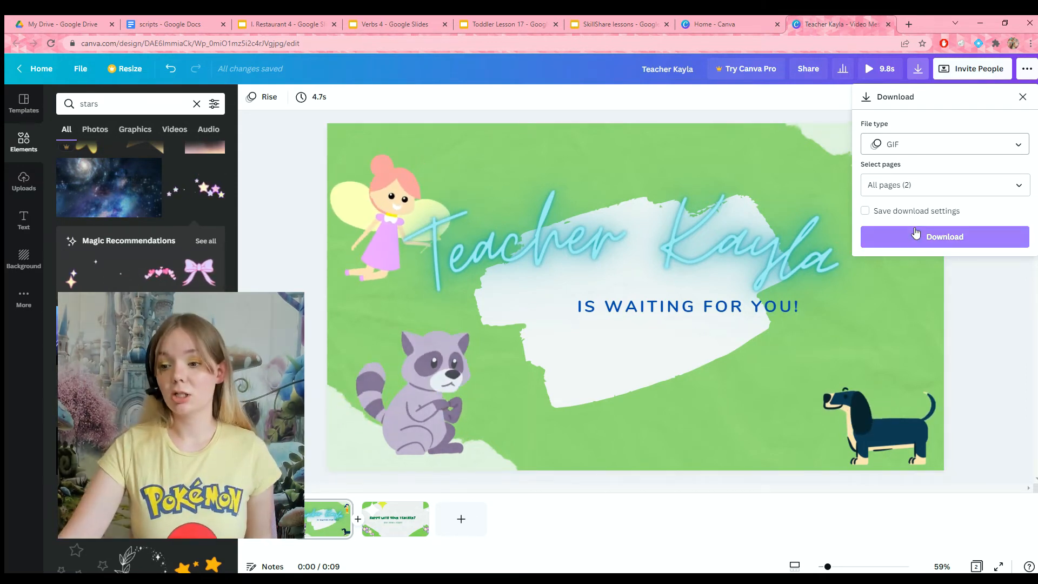
{"action": "left_click", "coordinate": [1020, 98]}
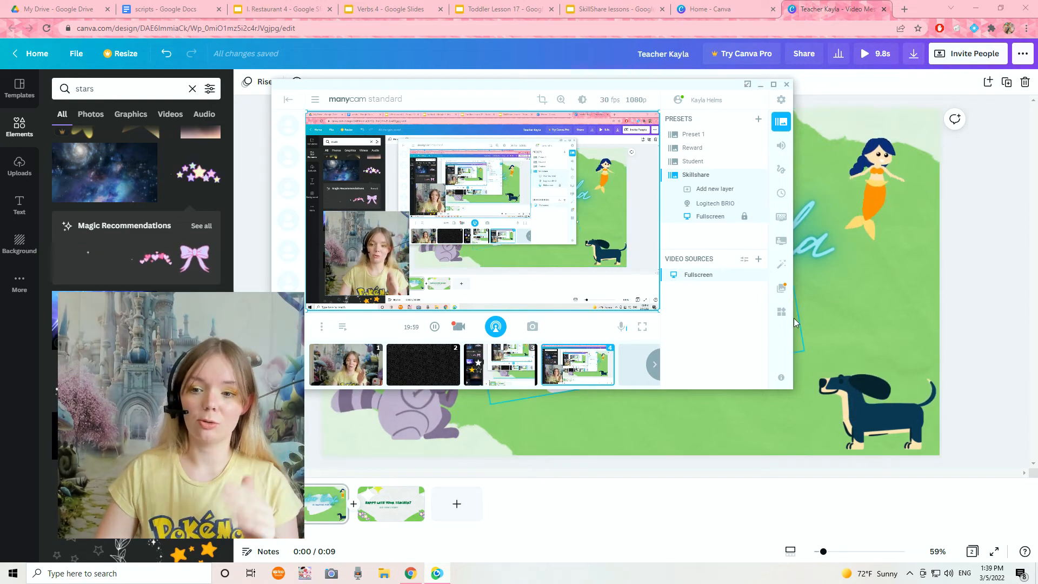
Step: In ManyCam, look through the effects folders and the Favorites collection
{"action": "left_click", "coordinate": [781, 267]}
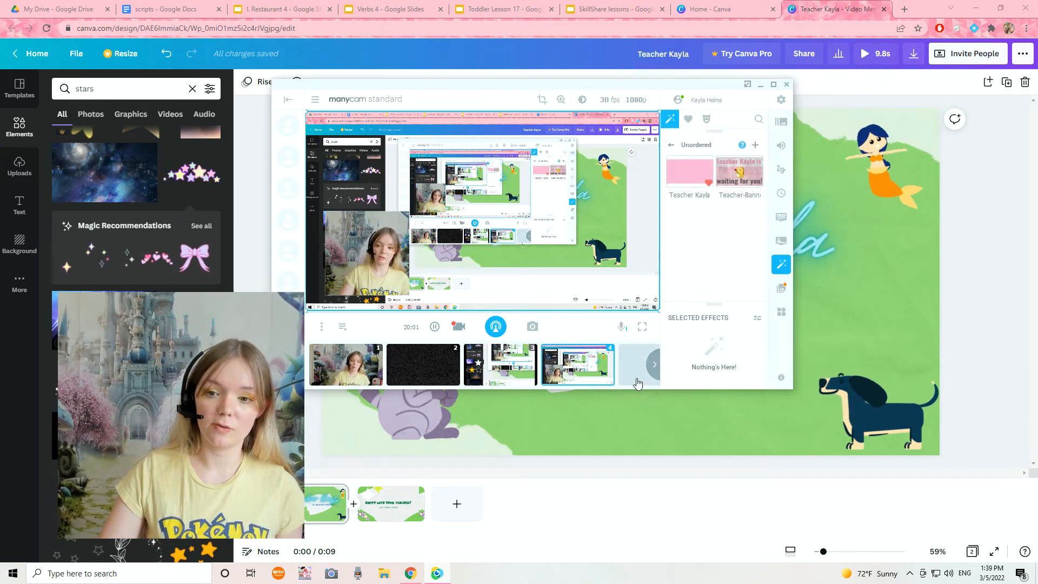
{"action": "left_click", "coordinate": [673, 143]}
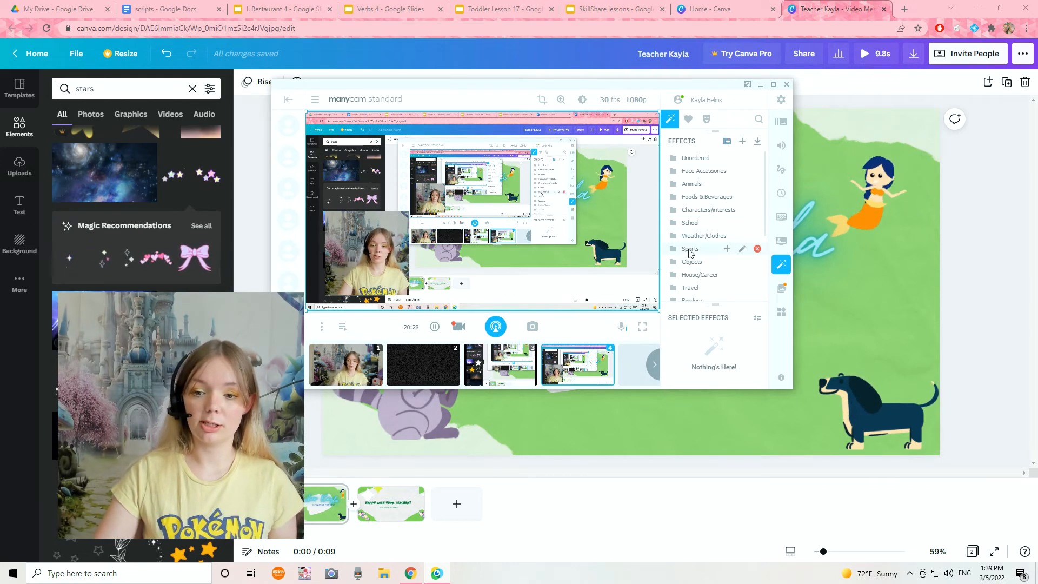
{"action": "scroll", "coordinate": [687, 287], "scroll_direction": "down", "scroll_amount": 2}
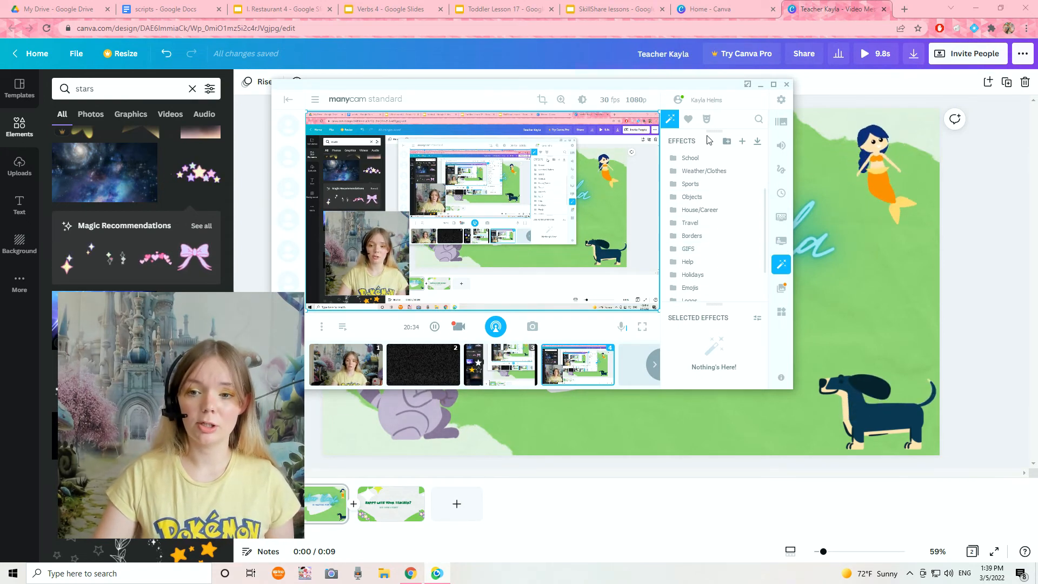
{"action": "left_click", "coordinate": [688, 118]}
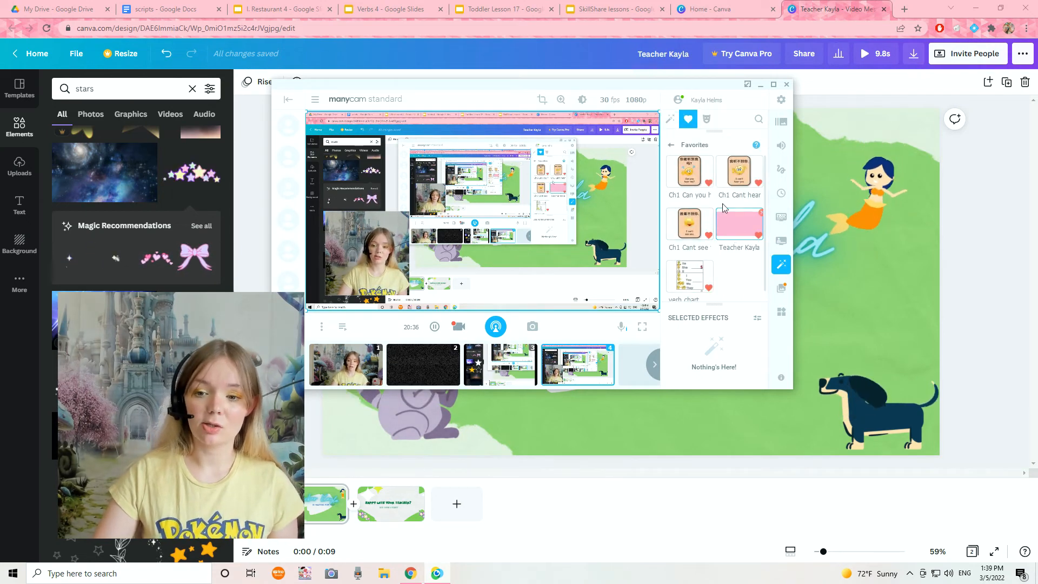
{"action": "scroll", "coordinate": [725, 211], "scroll_direction": "down", "scroll_amount": 1}
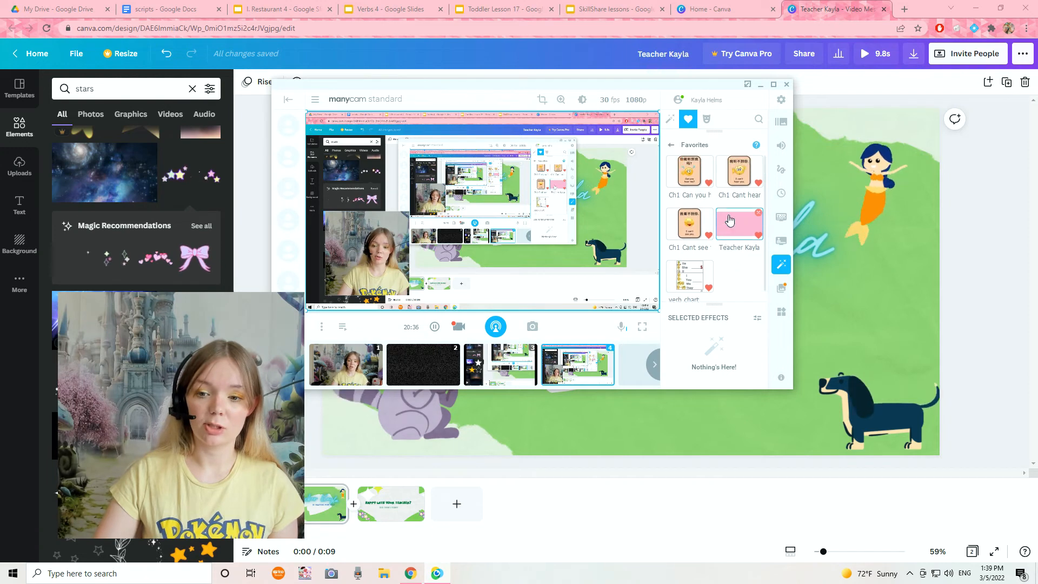
{"action": "left_click", "coordinate": [671, 120]}
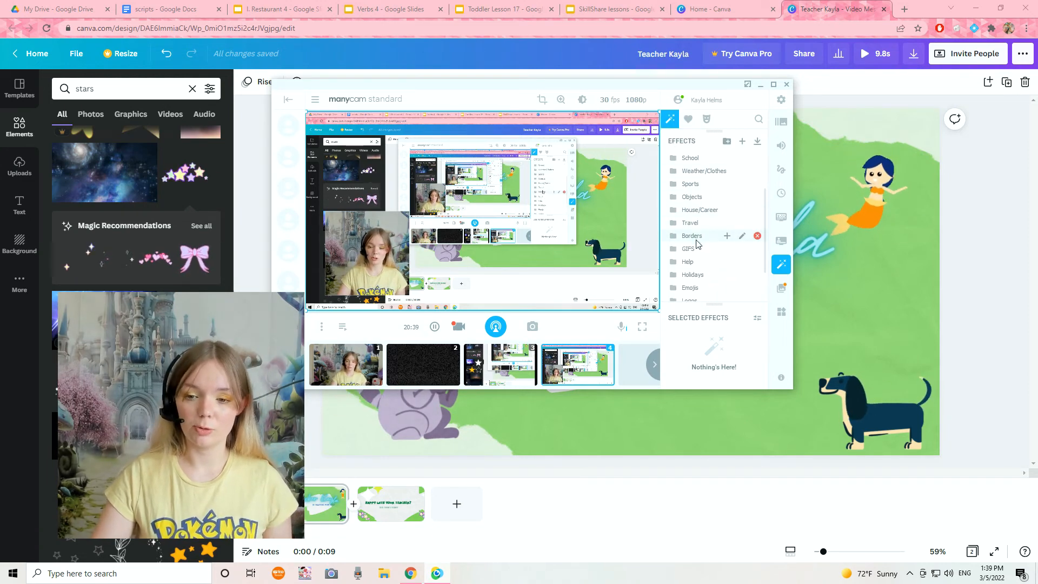
Step: Try to add an image from the Downloads folder to the GIFS effects folder
{"action": "left_click", "coordinate": [690, 249]}
{"action": "scroll", "coordinate": [684, 195], "scroll_direction": "down", "scroll_amount": 3}
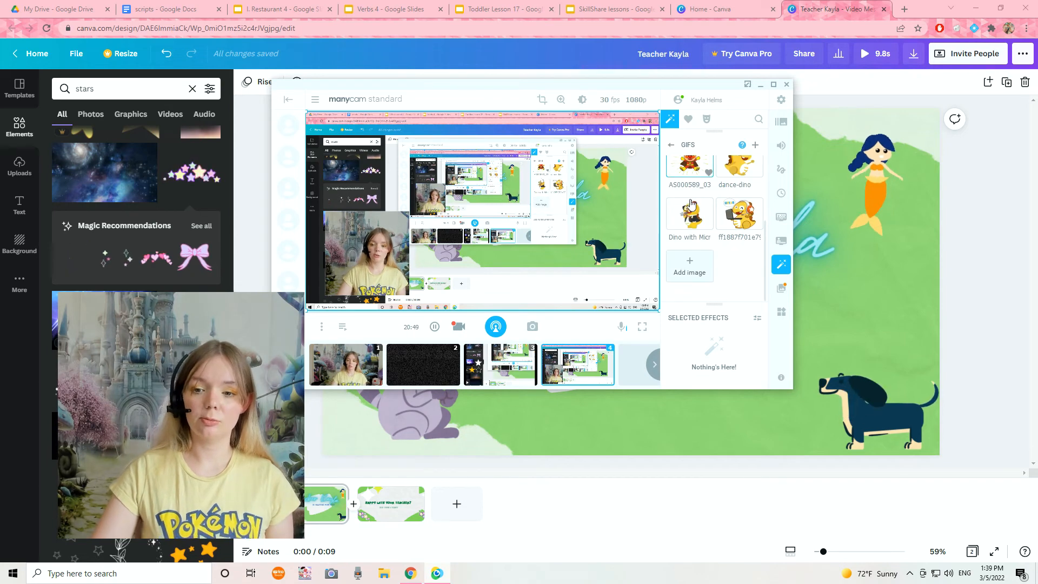
{"action": "left_click", "coordinate": [690, 269]}
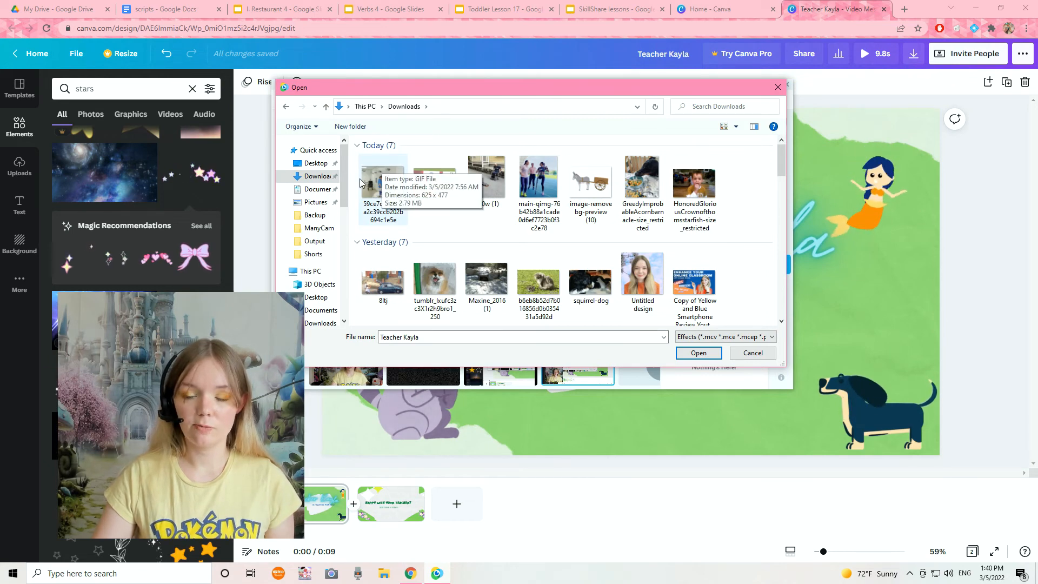
{"action": "left_click", "coordinate": [748, 355]}
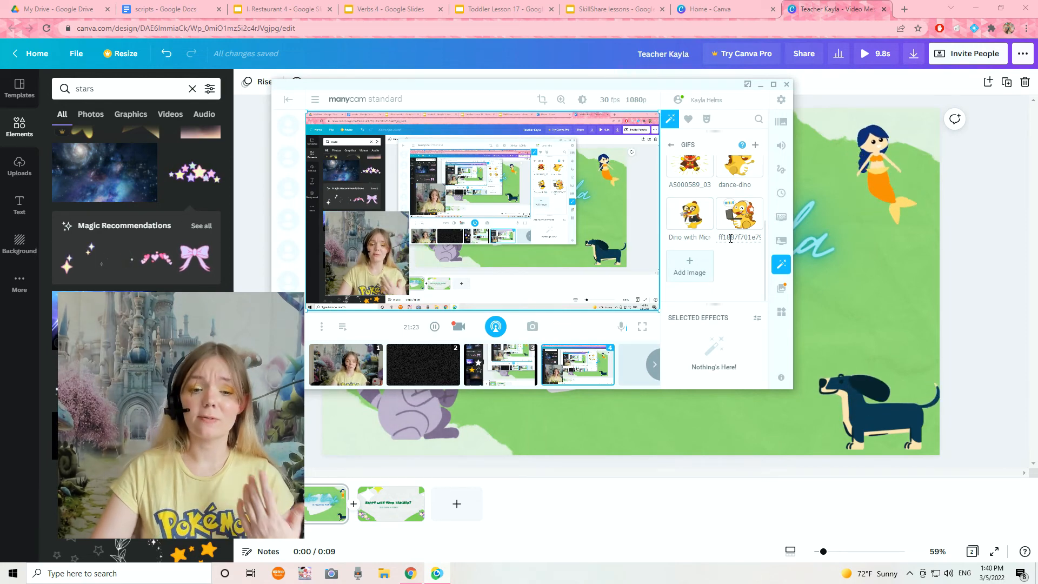
Step: Choose the pink teacher effect from the Unordered effects folder
{"action": "left_click", "coordinate": [673, 148]}
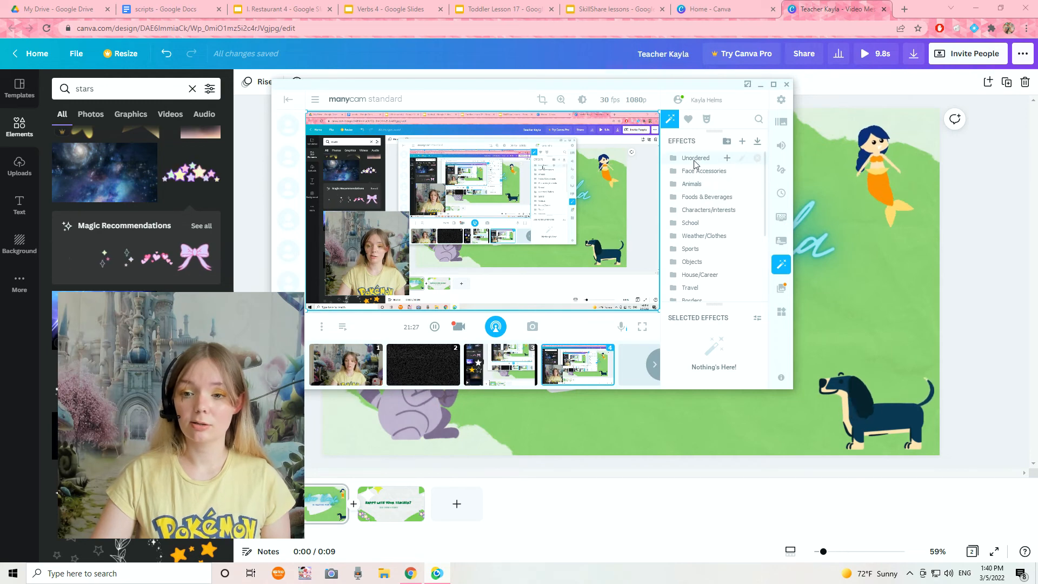
{"action": "left_click", "coordinate": [695, 160]}
{"action": "left_click", "coordinate": [683, 173]}
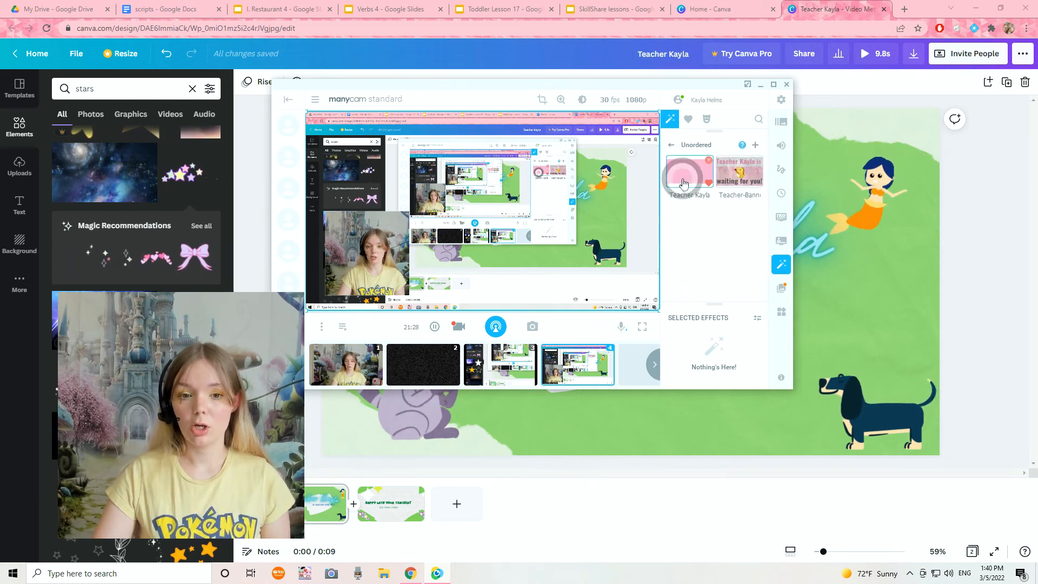